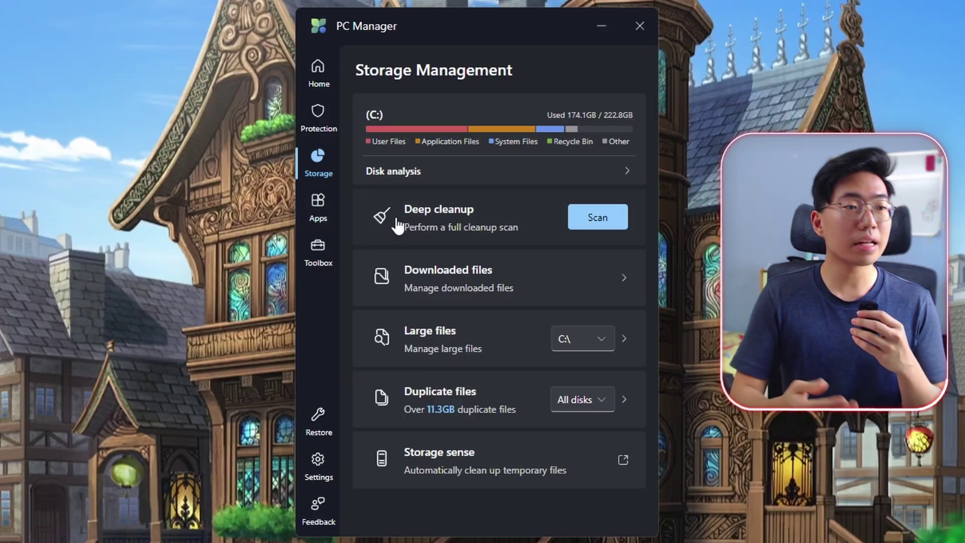
Boost the PC to release 556MB of temporary files and cut memory usage.
{"action": "left_click", "coordinate": [390, 402]}
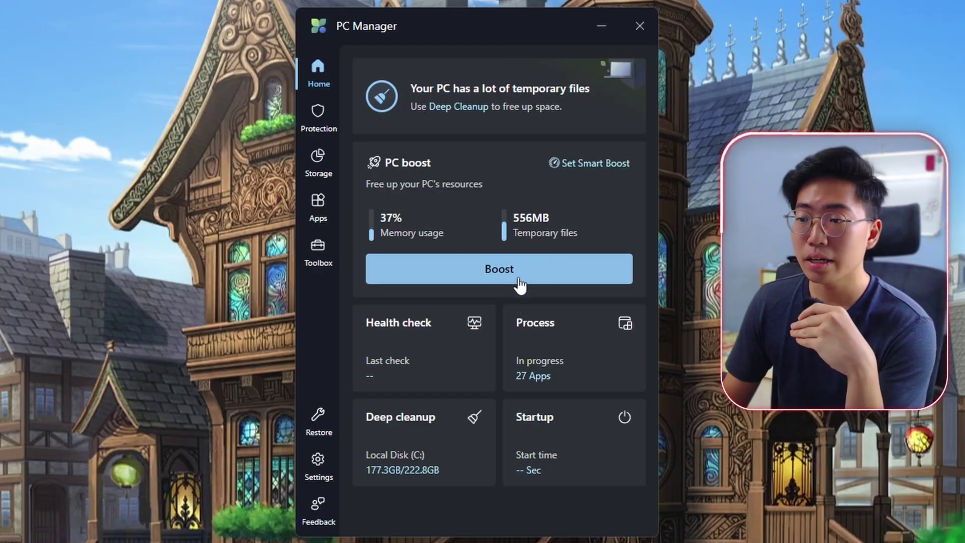
{"action": "left_click", "coordinate": [558, 274]}
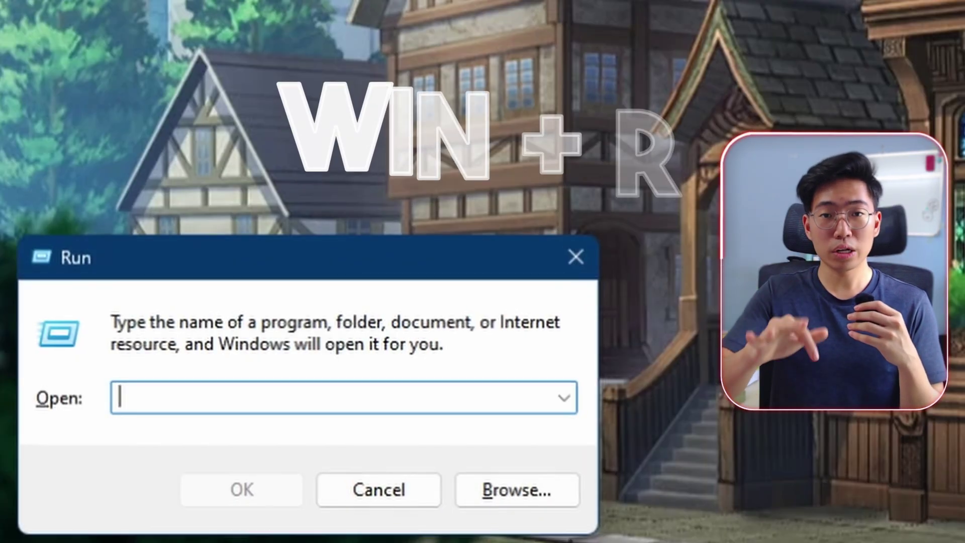
Enter prefetch in the Run dialog to open the Prefetch folder in File Explorer.
{"action": "type", "text": "te"}
{"action": "key", "text": "BackSpace"}
{"action": "key", "text": "BackSpace"}
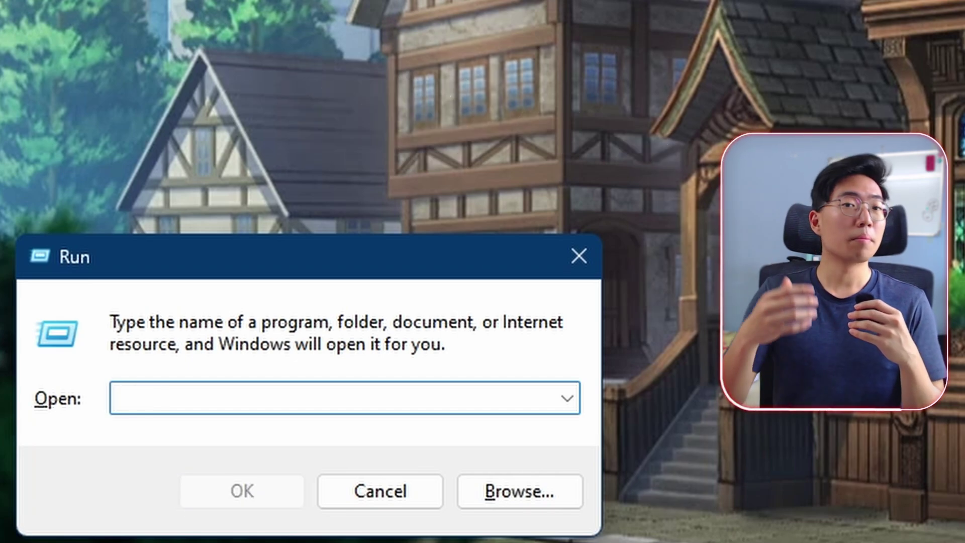
{"action": "type", "text": "%temp"}
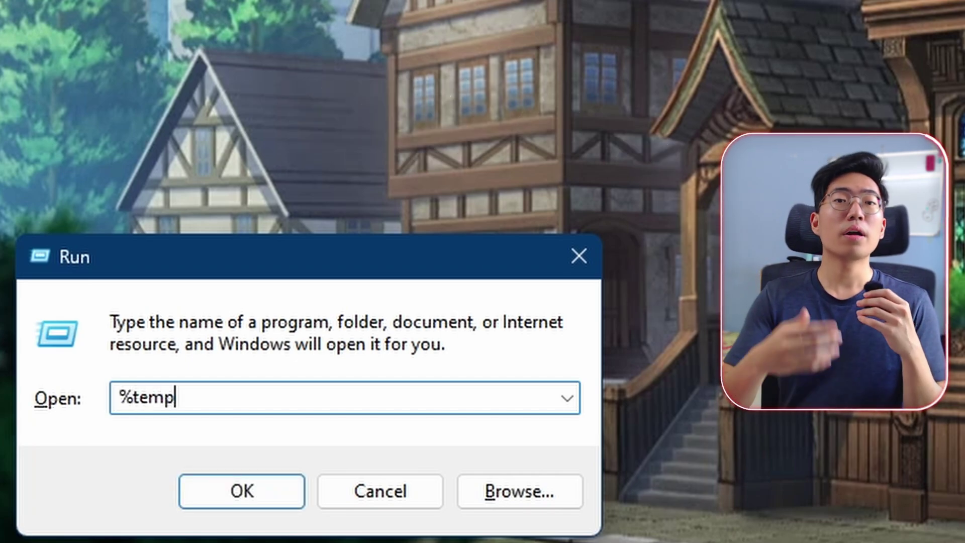
{"action": "key", "text": "BackSpace"}
{"action": "key", "text": "BackSpace"}
{"action": "key", "text": "BackSpace"}
{"action": "key", "text": "BackSpace"}
{"action": "key", "text": "BackSpace"}
{"action": "type", "text": "pr"}
{"action": "key", "text": "Return"}
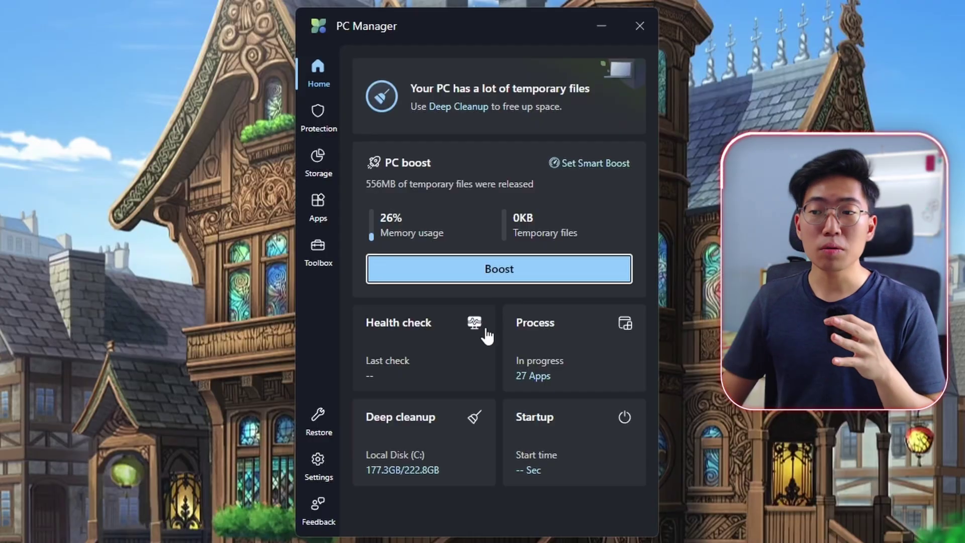
{"action": "left_click", "coordinate": [593, 163]}
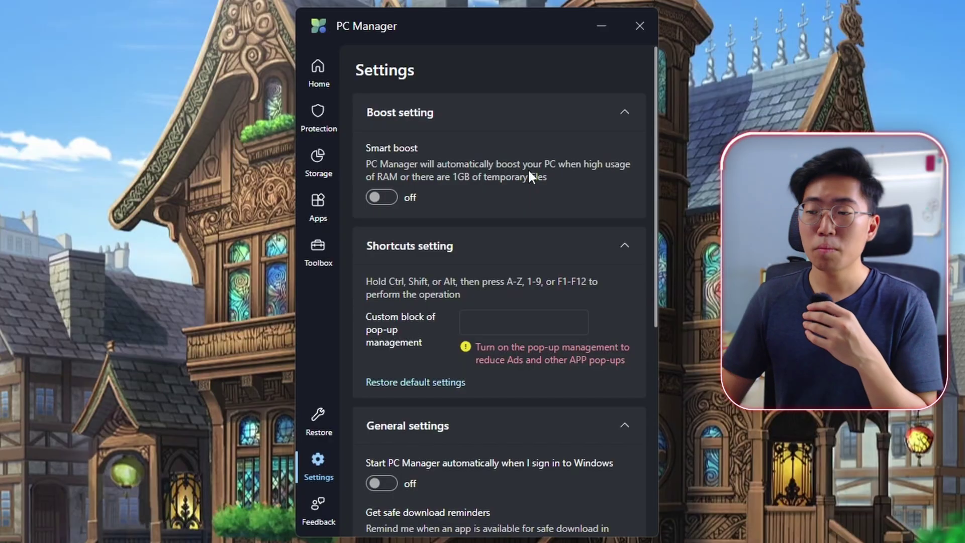
{"action": "left_click", "coordinate": [332, 76]}
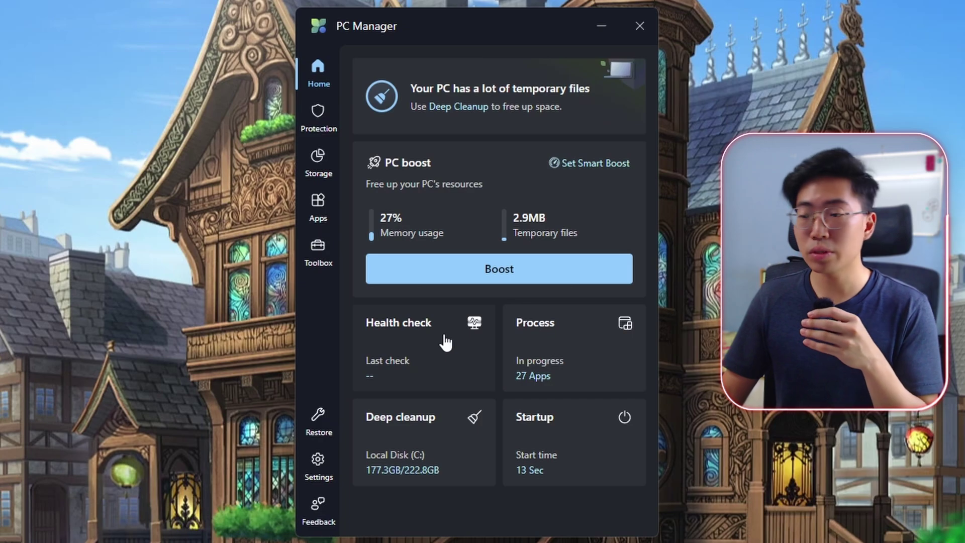
Run a health check with Recommend system default excluded and proceed with the cleanup.
{"action": "left_click", "coordinate": [447, 339]}
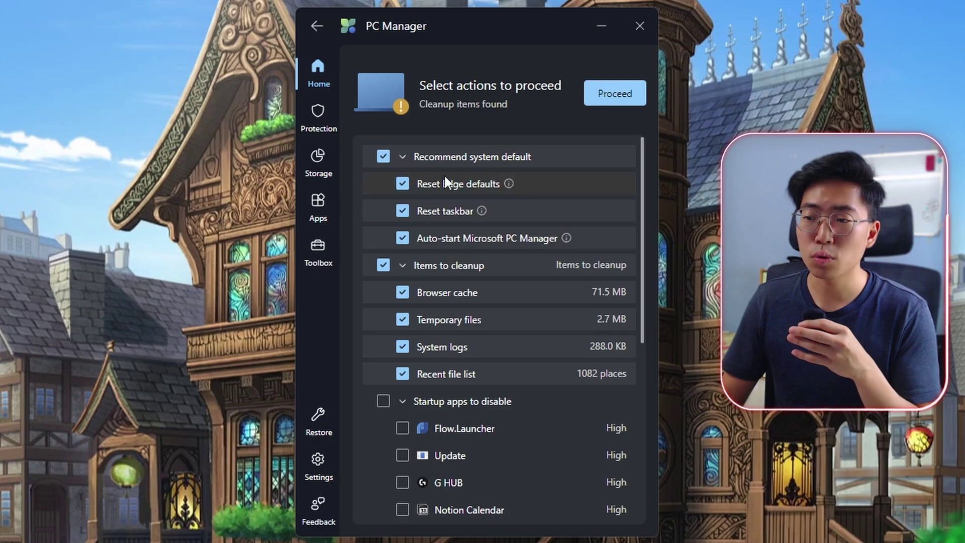
{"action": "left_click", "coordinate": [382, 157]}
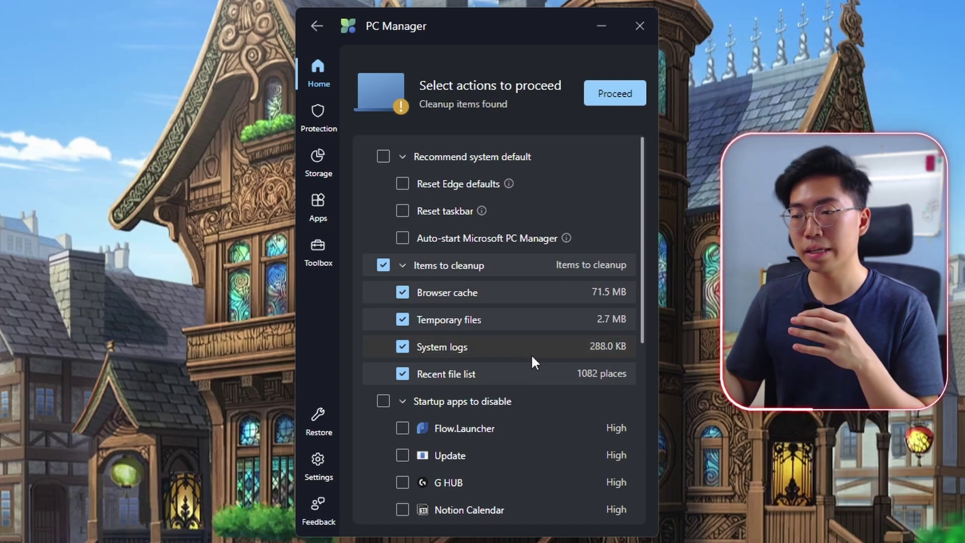
{"action": "scroll", "coordinate": [530, 353], "scroll_direction": "down", "scroll_amount": 5}
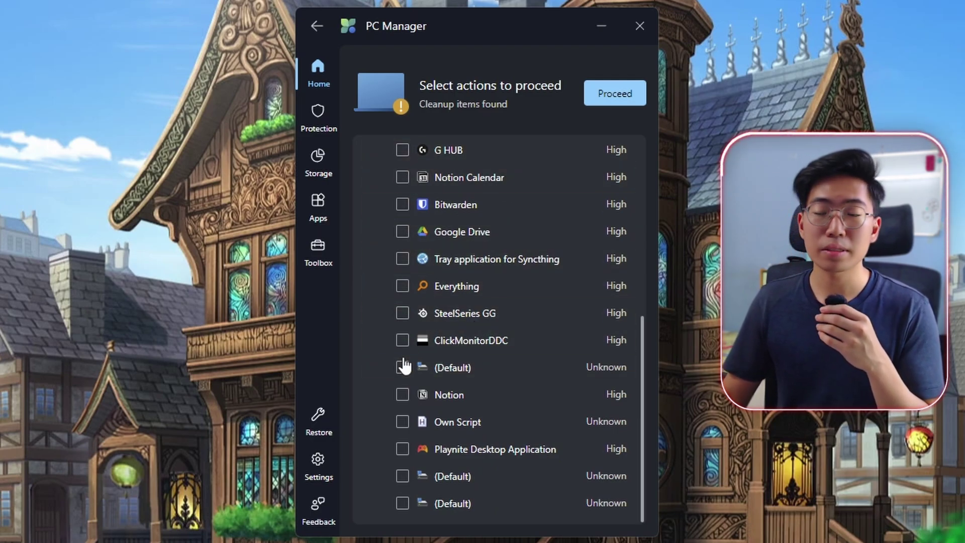
{"action": "scroll", "coordinate": [429, 282], "scroll_direction": "up", "scroll_amount": 5}
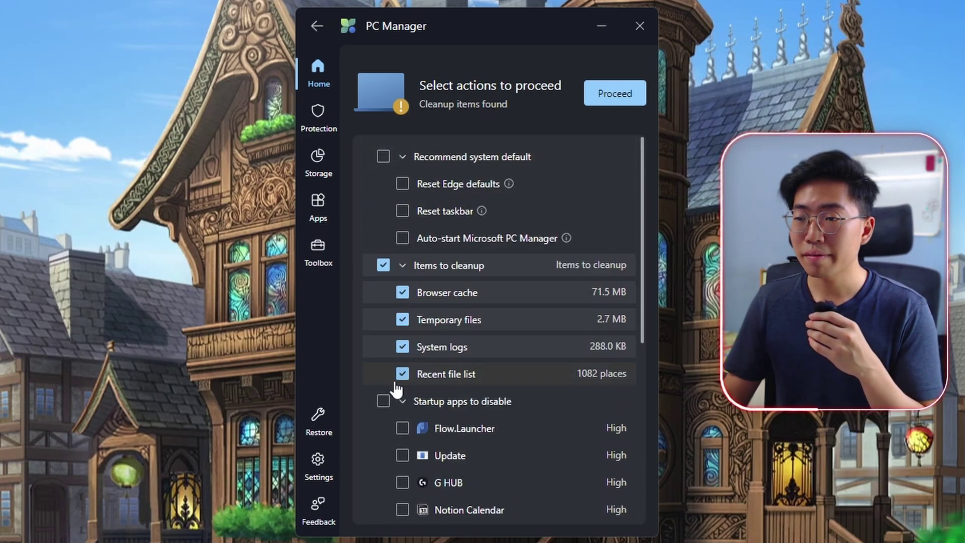
{"action": "left_click", "coordinate": [614, 92]}
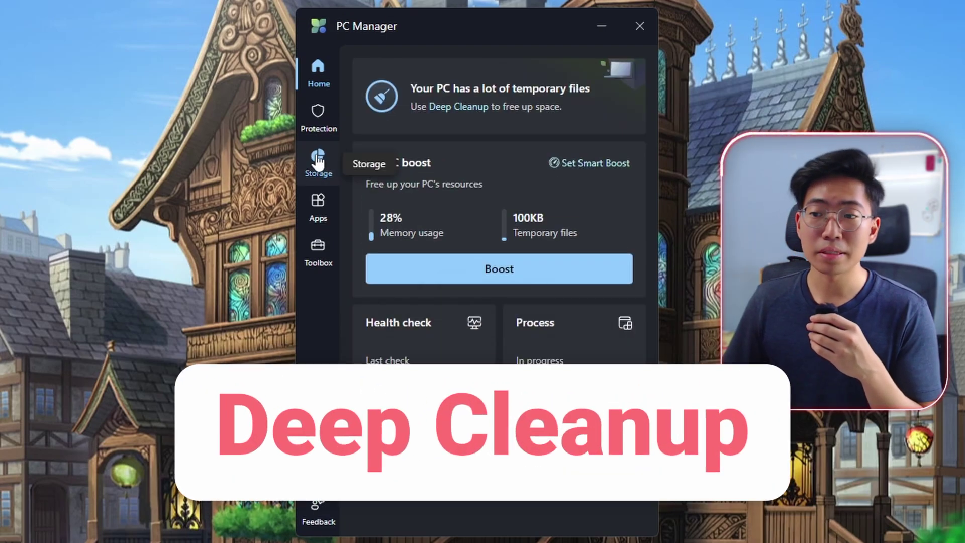
Run a Storage deep cleanup scan and expand the Recommended, Application and System items.
{"action": "left_click", "coordinate": [339, 162]}
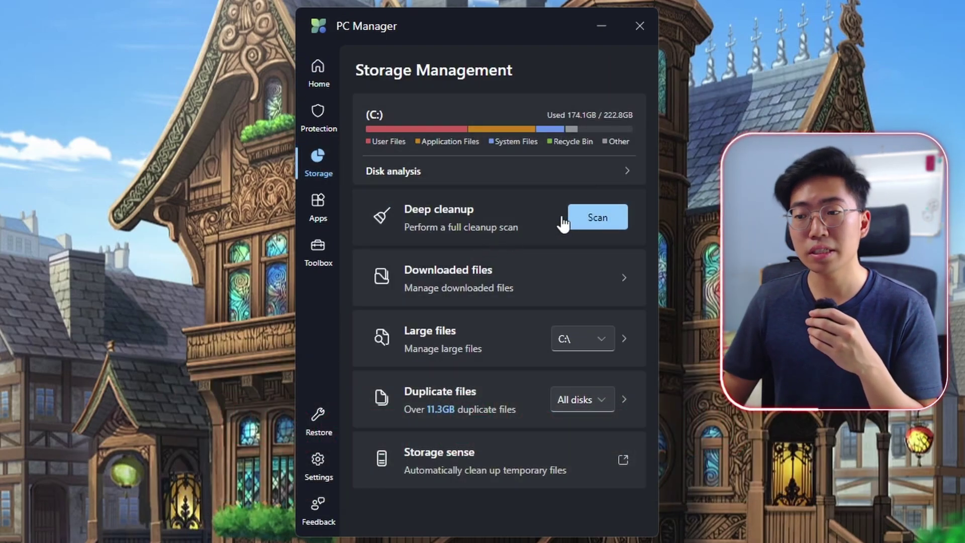
{"action": "left_click", "coordinate": [592, 223]}
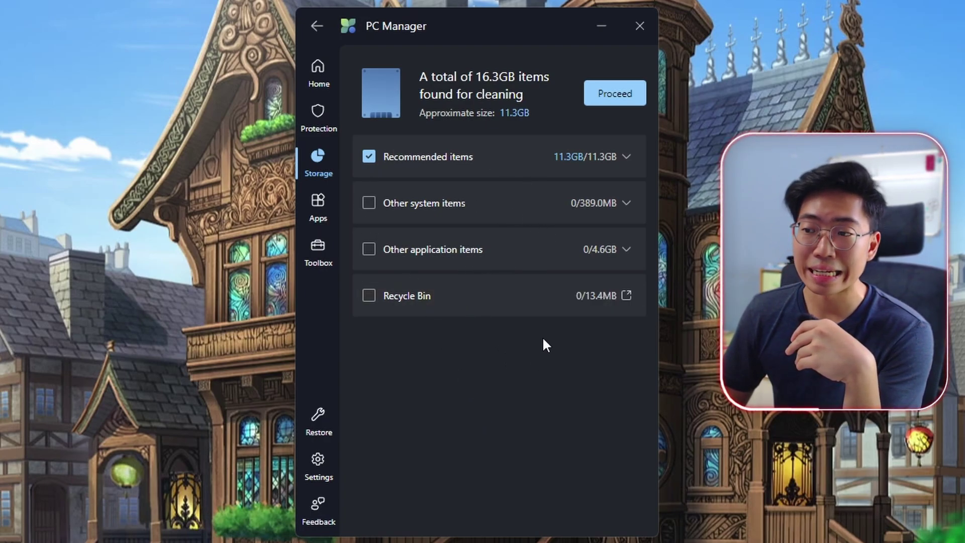
{"action": "left_click", "coordinate": [626, 156]}
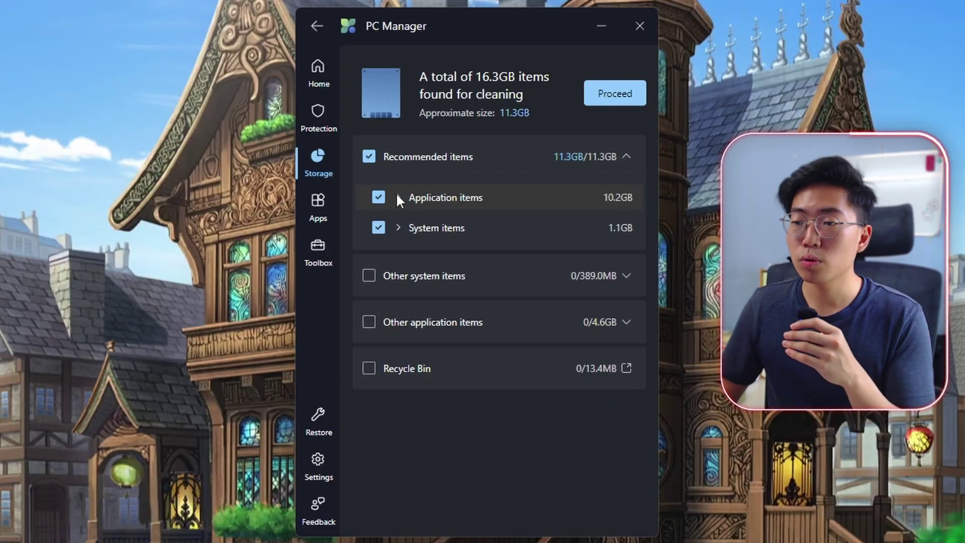
{"action": "left_click", "coordinate": [398, 197]}
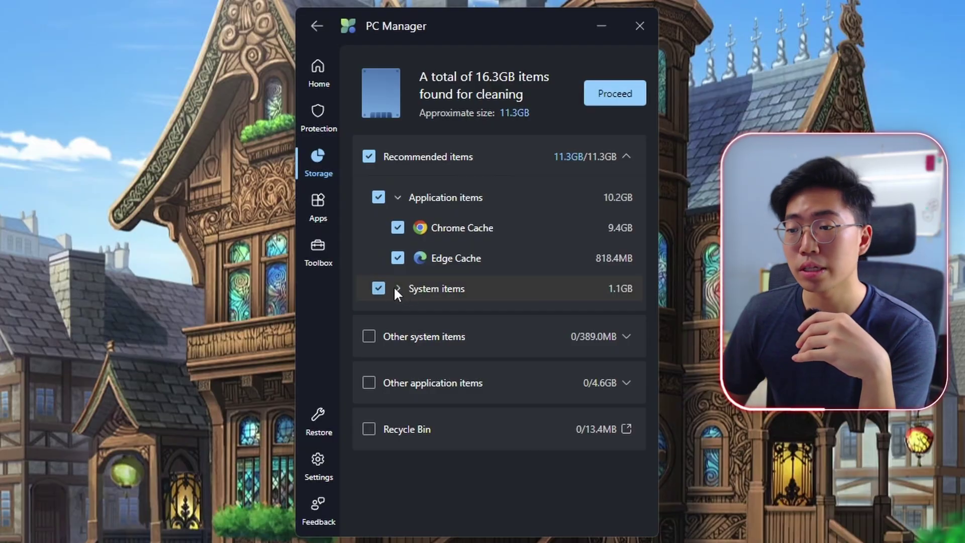
{"action": "left_click", "coordinate": [398, 287]}
{"action": "scroll", "coordinate": [413, 264], "scroll_direction": "down", "scroll_amount": 4}
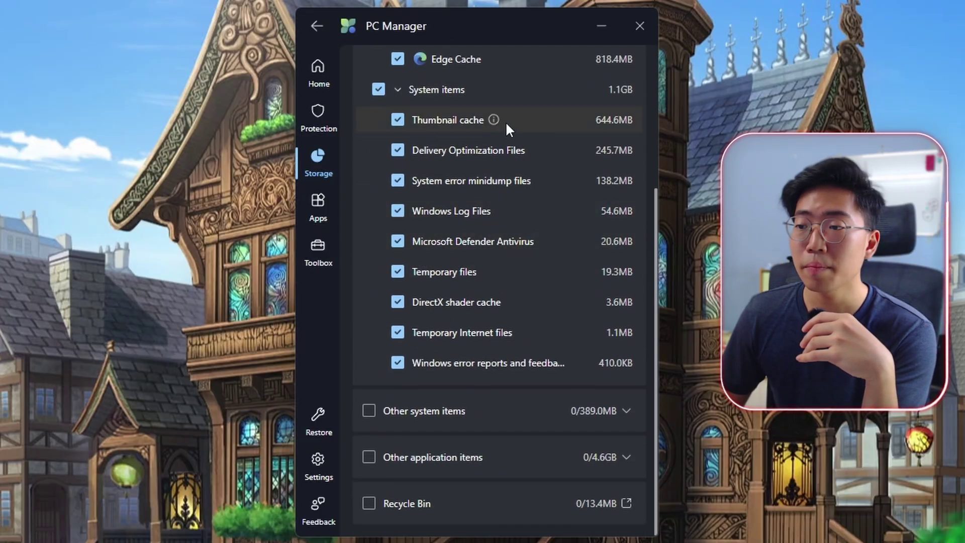
{"action": "mouse_move", "coordinate": [494, 119]}
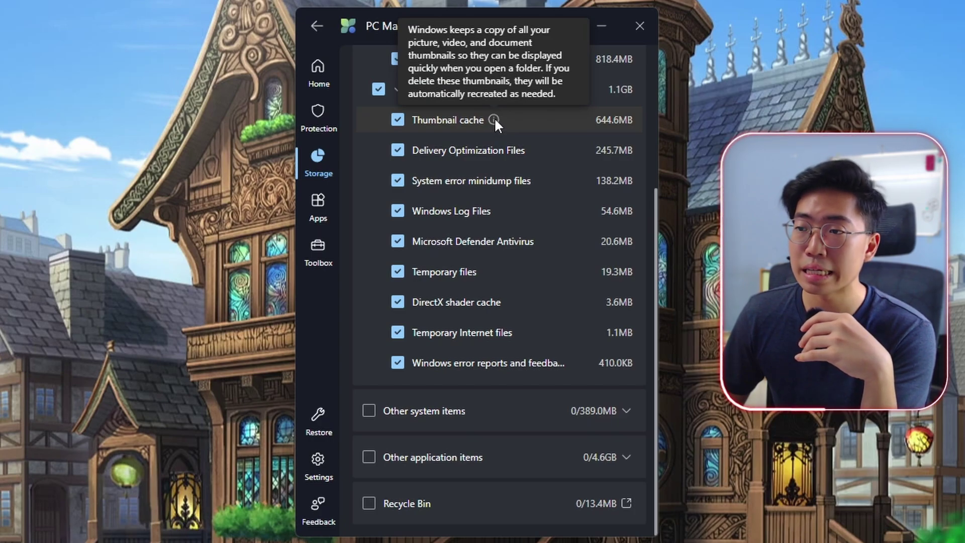
{"action": "scroll", "coordinate": [454, 179], "scroll_direction": "up", "scroll_amount": 3}
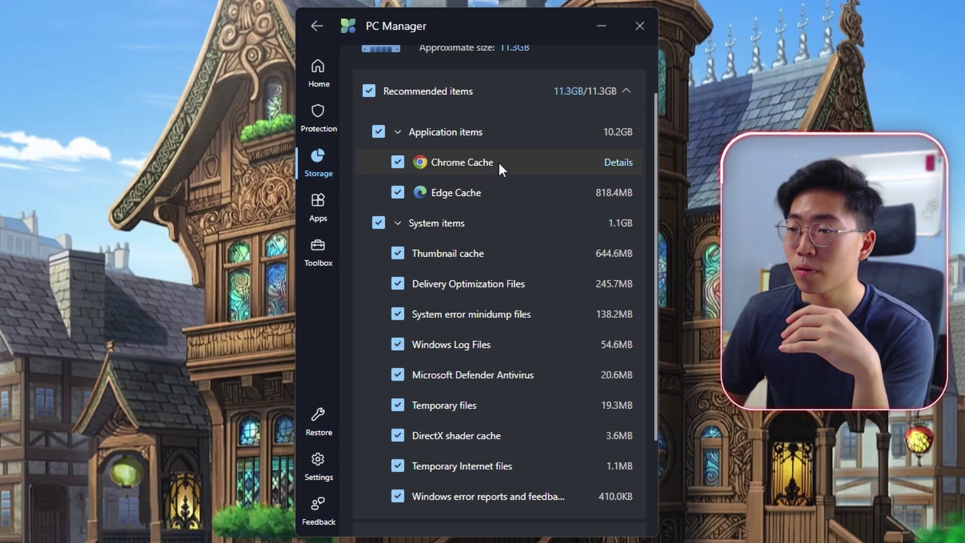
View the Chrome Cache file list, headed by data_3 at 180.0 MB.
{"action": "left_click", "coordinate": [619, 162]}
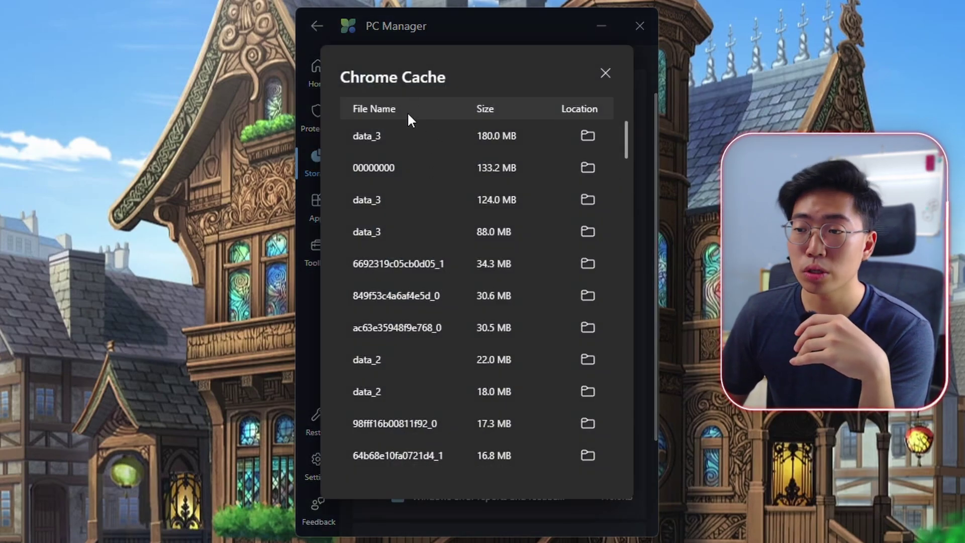
{"action": "scroll", "coordinate": [430, 232], "scroll_direction": "down", "scroll_amount": 5}
{"action": "scroll", "coordinate": [433, 225], "scroll_direction": "up", "scroll_amount": 5}
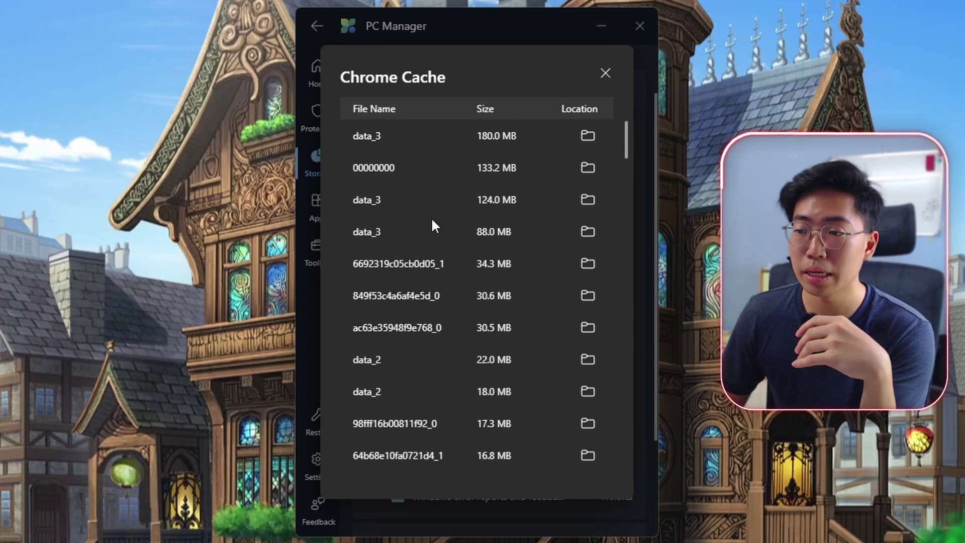
{"action": "mouse_move", "coordinate": [590, 135]}
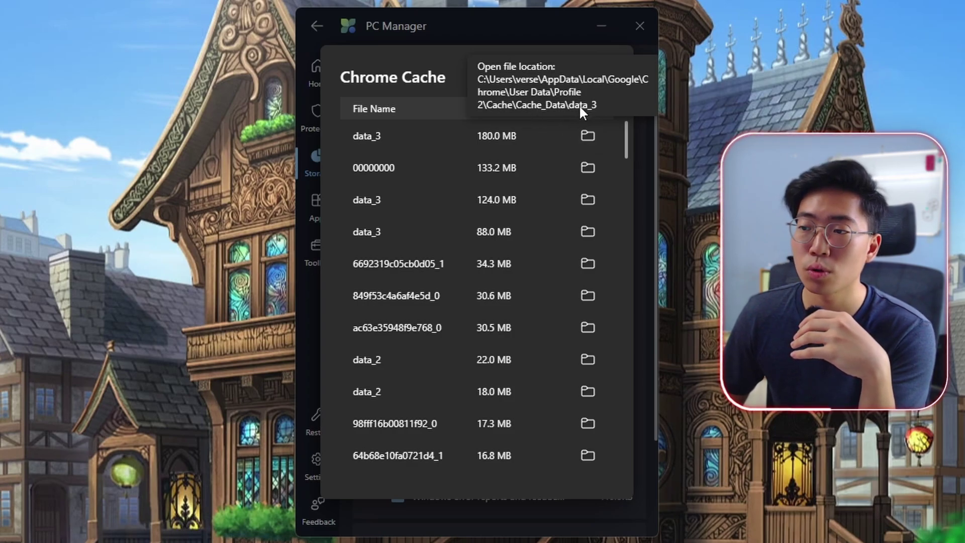
{"action": "key", "text": "Escape"}
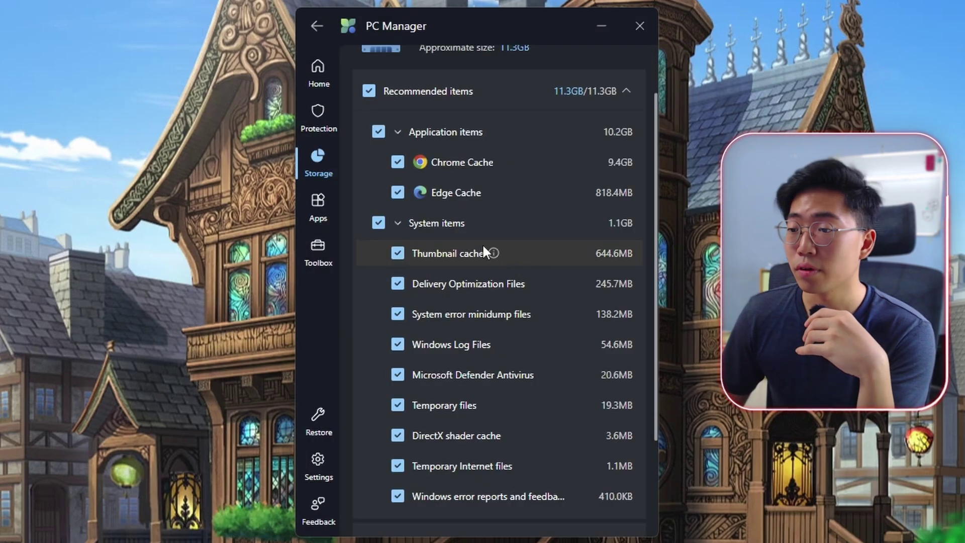
{"action": "scroll", "coordinate": [491, 250], "scroll_direction": "down", "scroll_amount": 3}
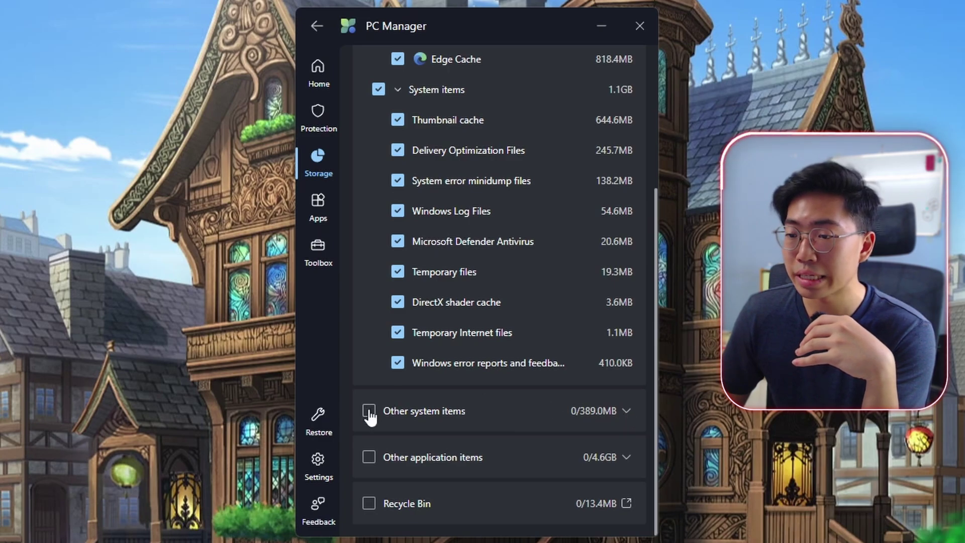
Include all 389.0MB of Other system items and list the Remote Desktop Cache's four files.
{"action": "left_click", "coordinate": [625, 411]}
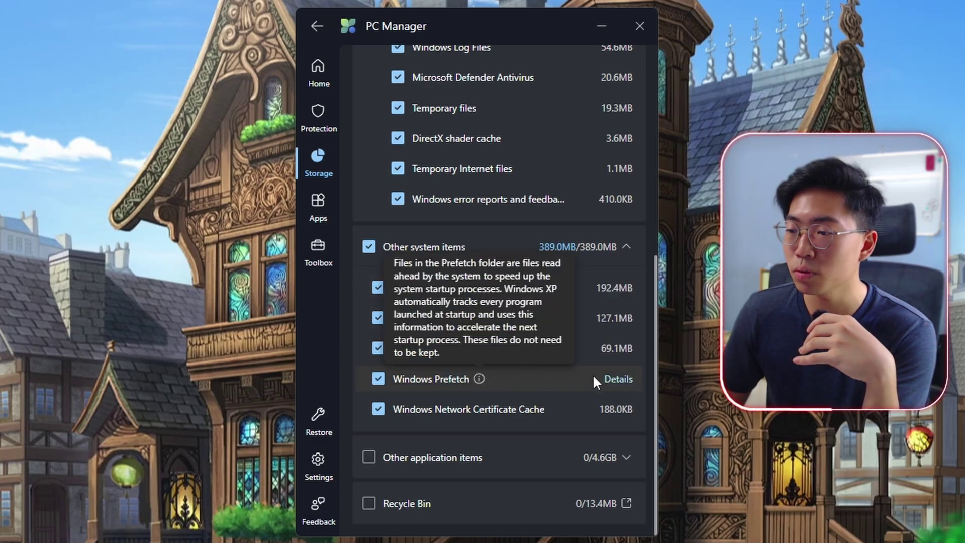
{"action": "left_click", "coordinate": [612, 290]}
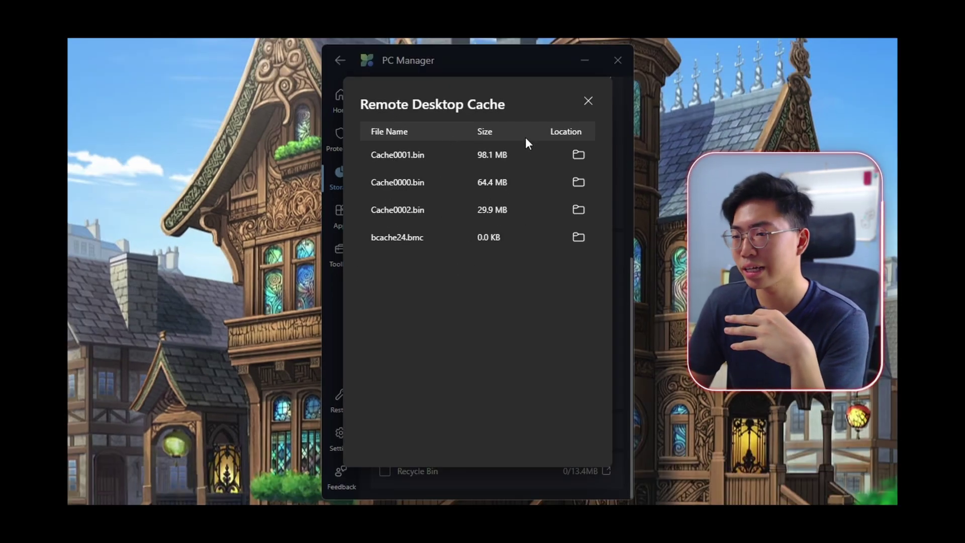
Close the Remote Desktop Cache list to return to the 11.7GB cleanup summary.
{"action": "left_click", "coordinate": [588, 101]}
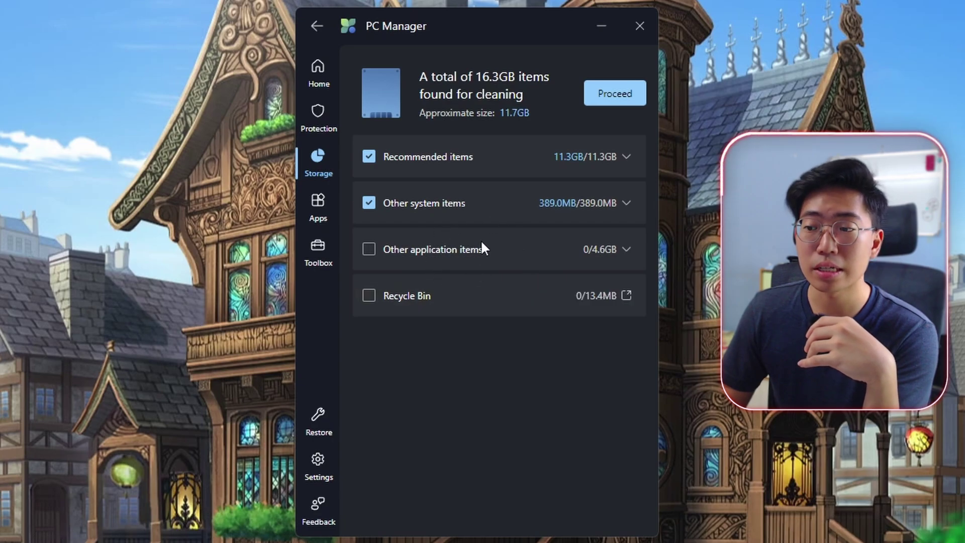
Under Other application items, include NVIDIA Update Files, Run Cache and Log Files.
{"action": "left_click", "coordinate": [535, 247]}
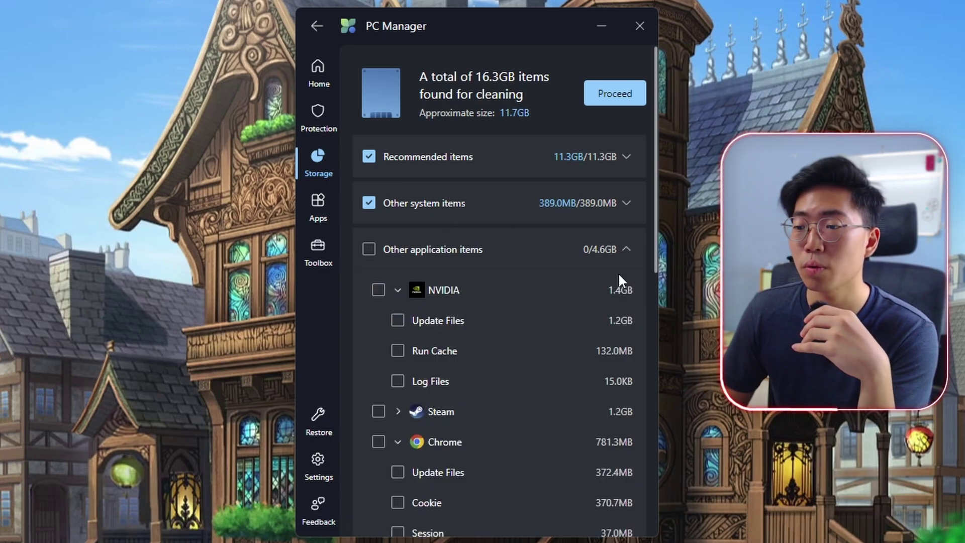
{"action": "left_click_drag", "start_coordinate": [657, 256], "coordinate": [660, 315]}
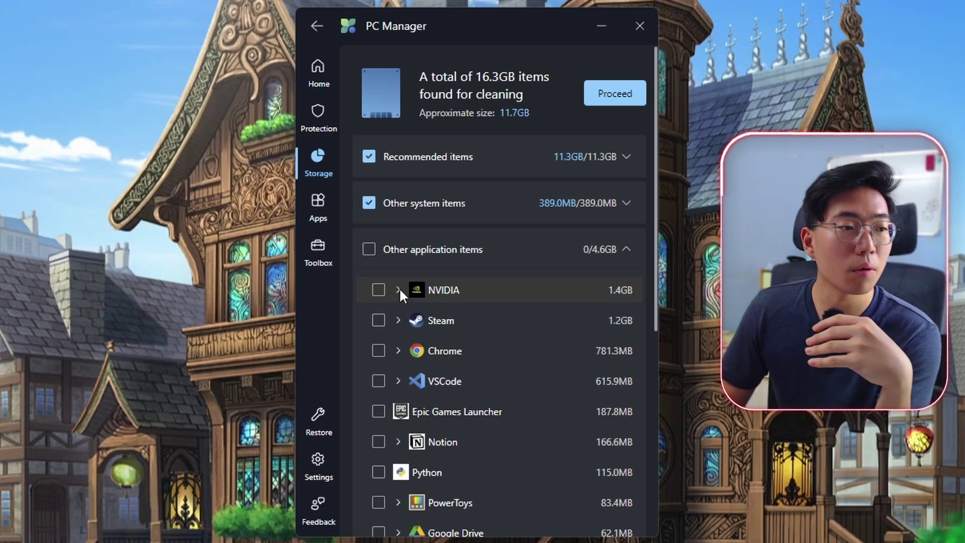
{"action": "left_click", "coordinate": [397, 290]}
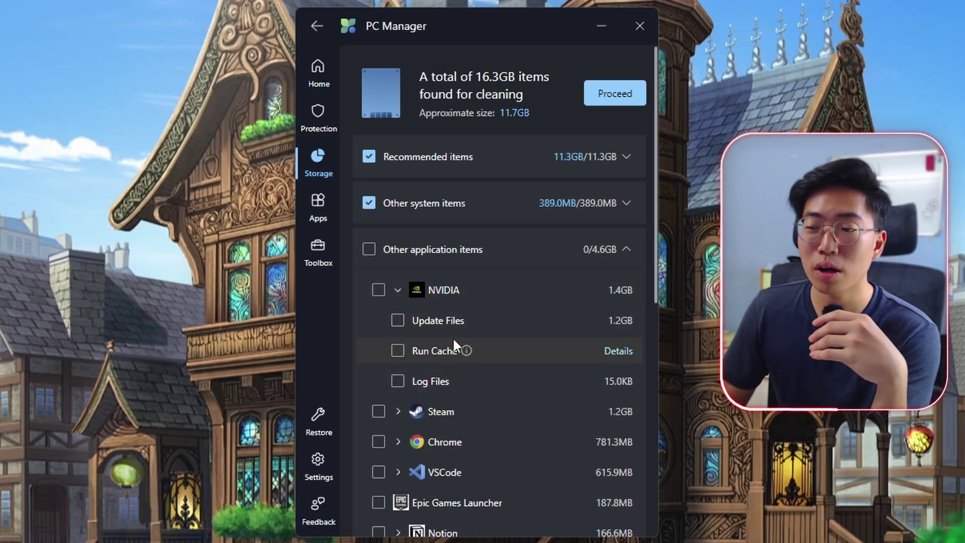
{"action": "mouse_move", "coordinate": [474, 321]}
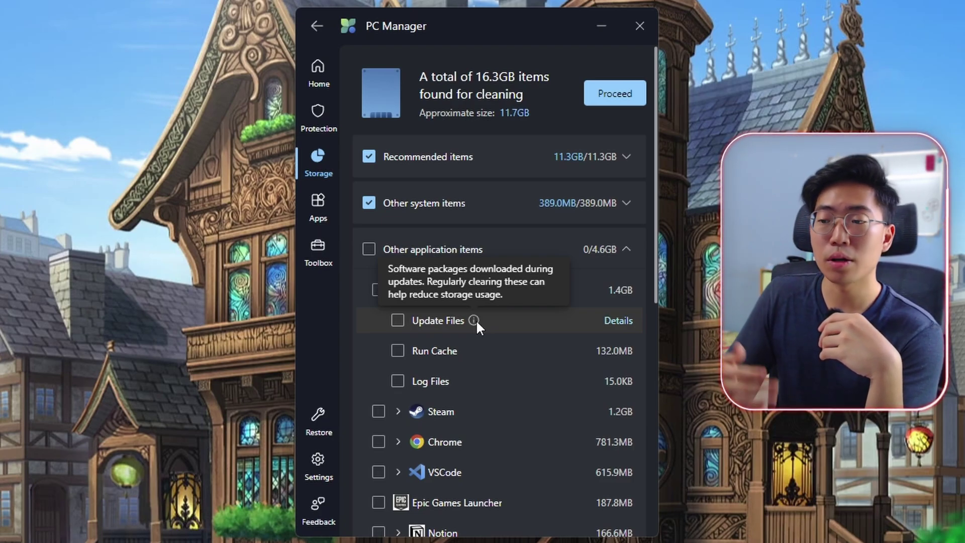
{"action": "left_click", "coordinate": [397, 320]}
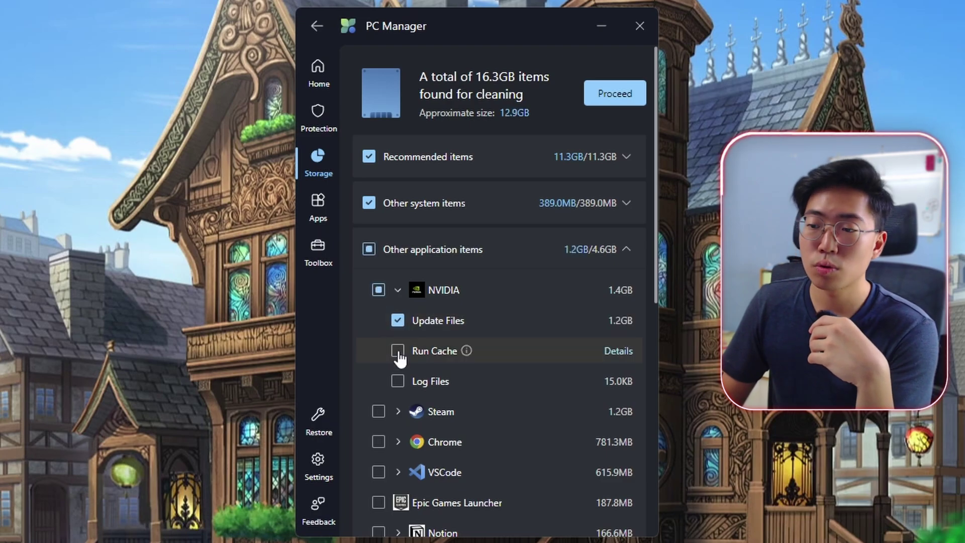
{"action": "left_click", "coordinate": [398, 351]}
{"action": "left_click", "coordinate": [397, 381]}
{"action": "left_click", "coordinate": [397, 290]}
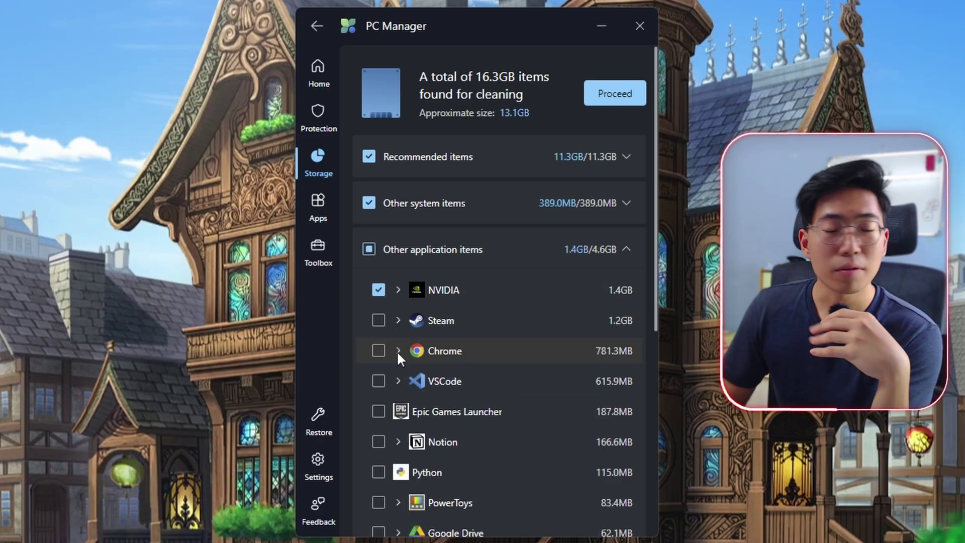
Add Chrome Update Files and start cleaning the 14.6GB selection.
{"action": "left_click", "coordinate": [397, 351]}
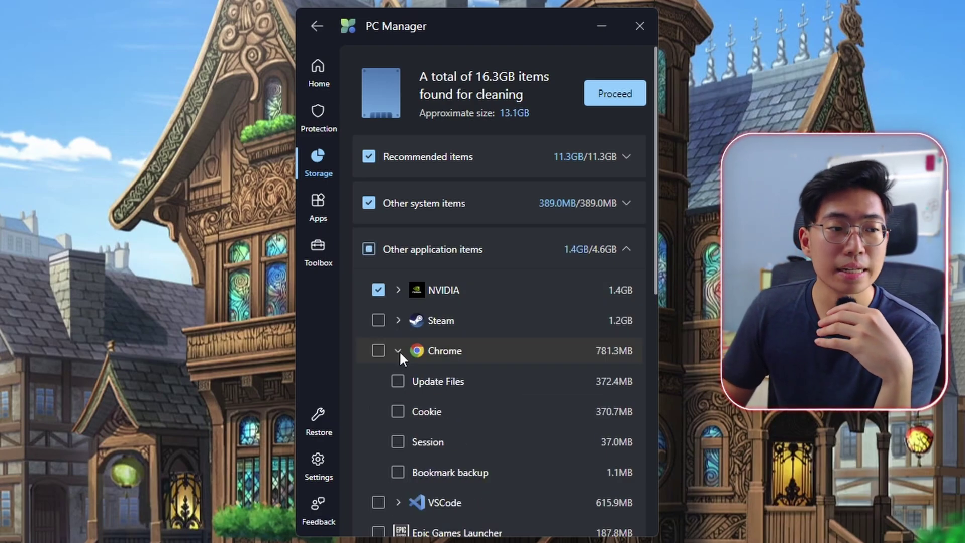
{"action": "left_click", "coordinate": [398, 381]}
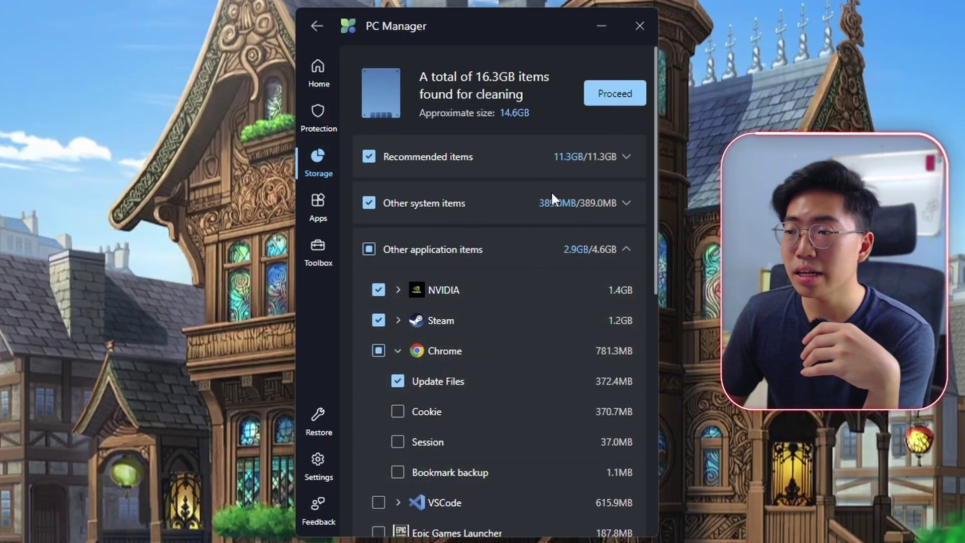
{"action": "left_click", "coordinate": [621, 100]}
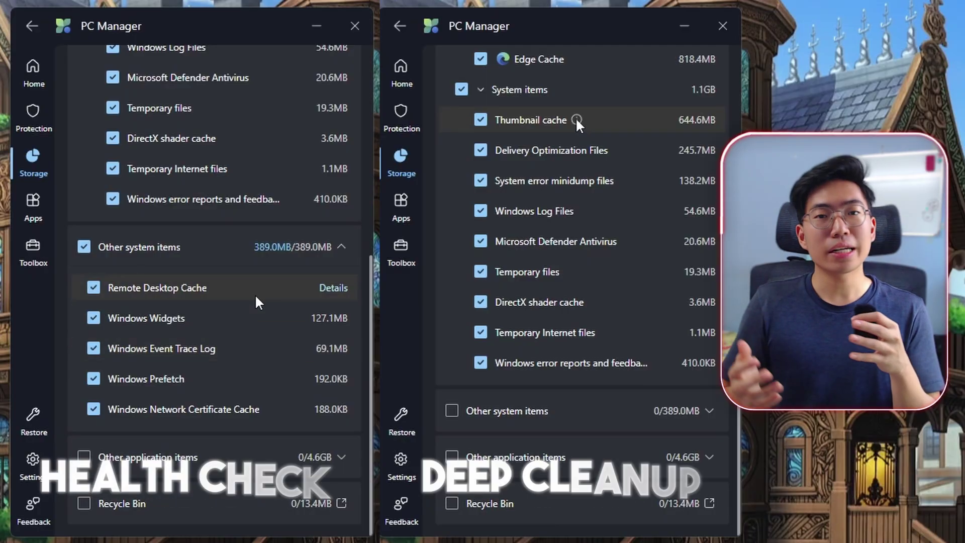
View the Remote Desktop Cache files while the deep cleanup finishes releasing 14.6GB.
{"action": "mouse_move", "coordinate": [577, 120]}
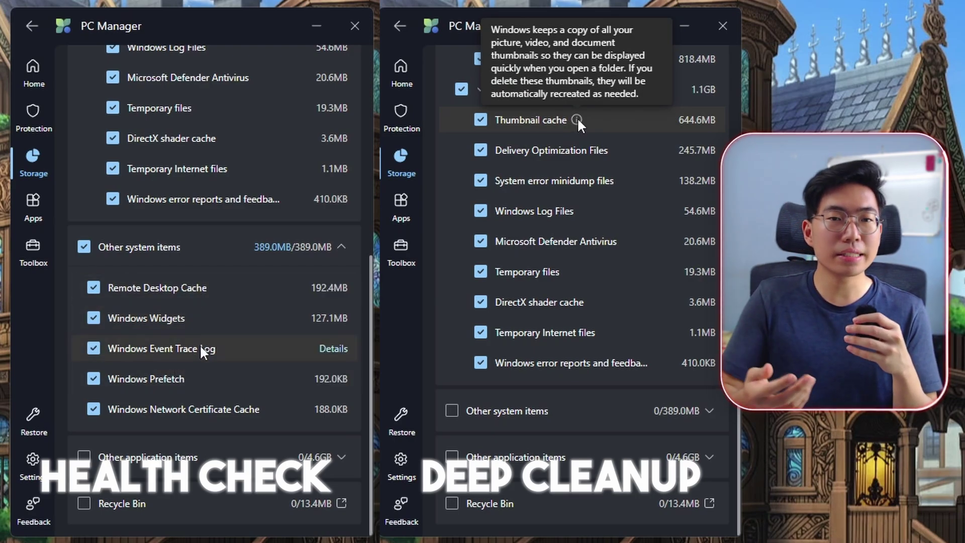
{"action": "scroll", "coordinate": [575, 120], "scroll_direction": "up", "scroll_amount": 3}
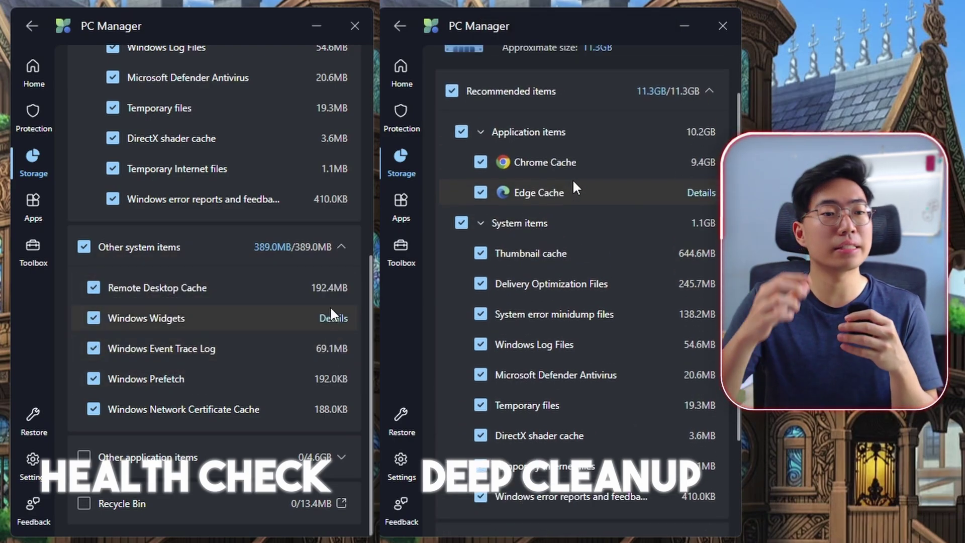
{"action": "left_click", "coordinate": [332, 287]}
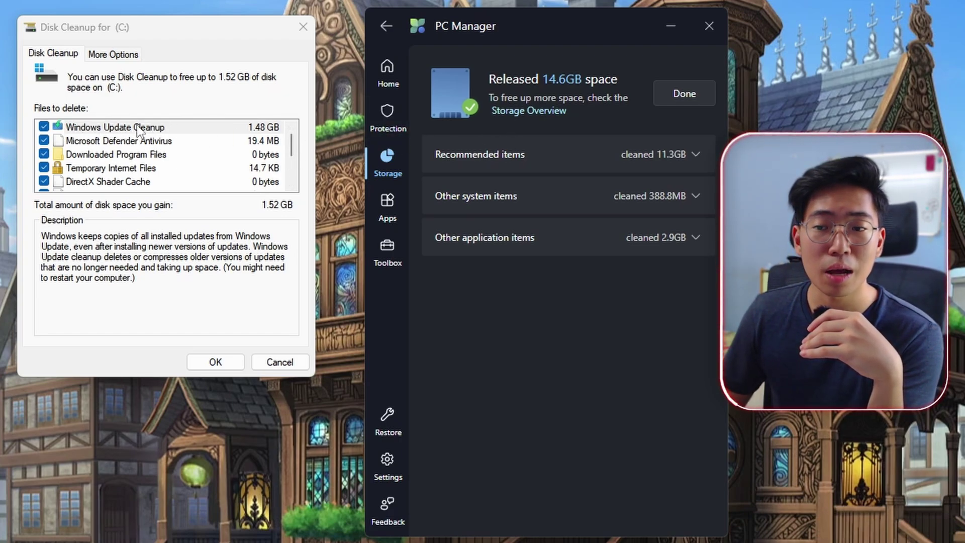
{"action": "left_click_drag", "start_coordinate": [291, 151], "coordinate": [285, 182]}
{"action": "scroll", "coordinate": [256, 161], "scroll_direction": "up", "scroll_amount": 3}
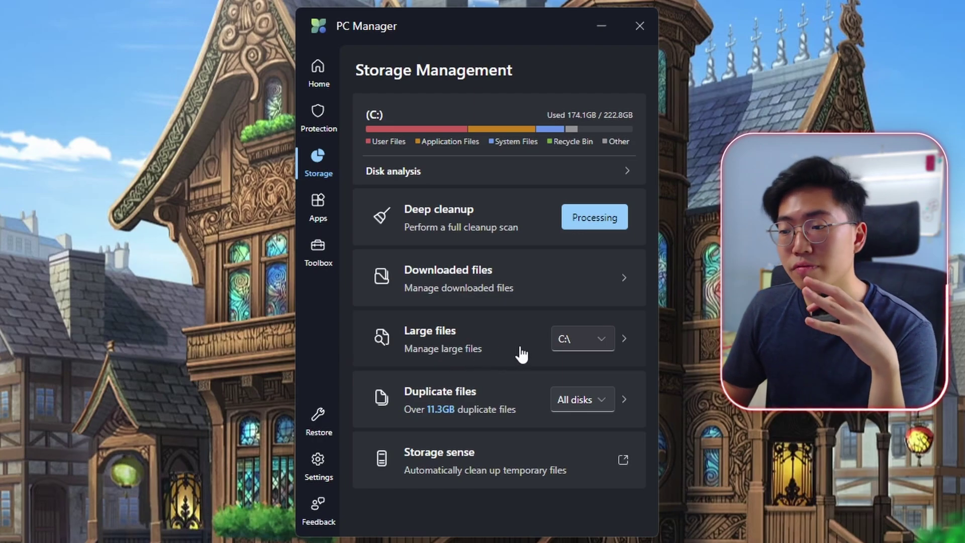
{"action": "left_click", "coordinate": [582, 338]}
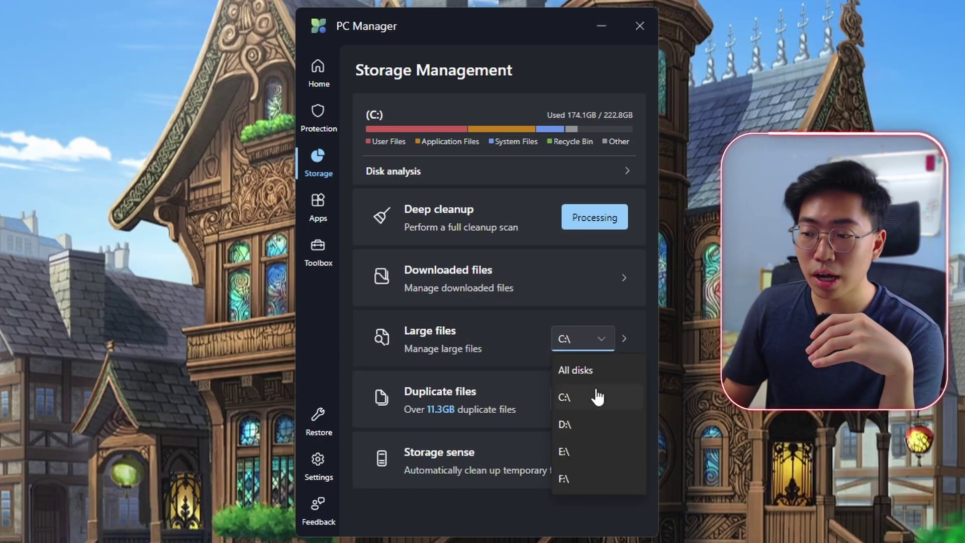
{"action": "left_click", "coordinate": [586, 372]}
{"action": "left_click", "coordinate": [513, 337]}
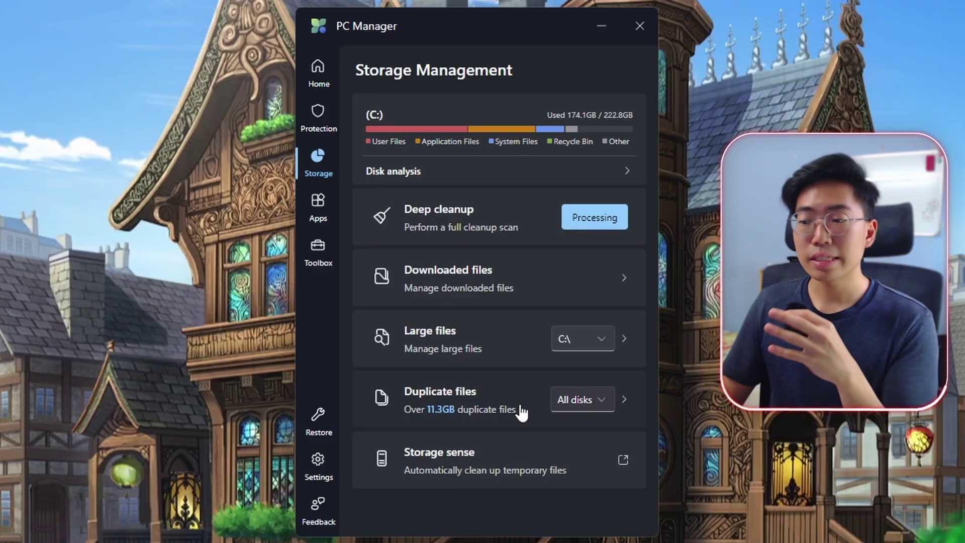
Start a computer-wide duplicate files scan from the Storage page.
{"action": "left_click", "coordinate": [520, 407]}
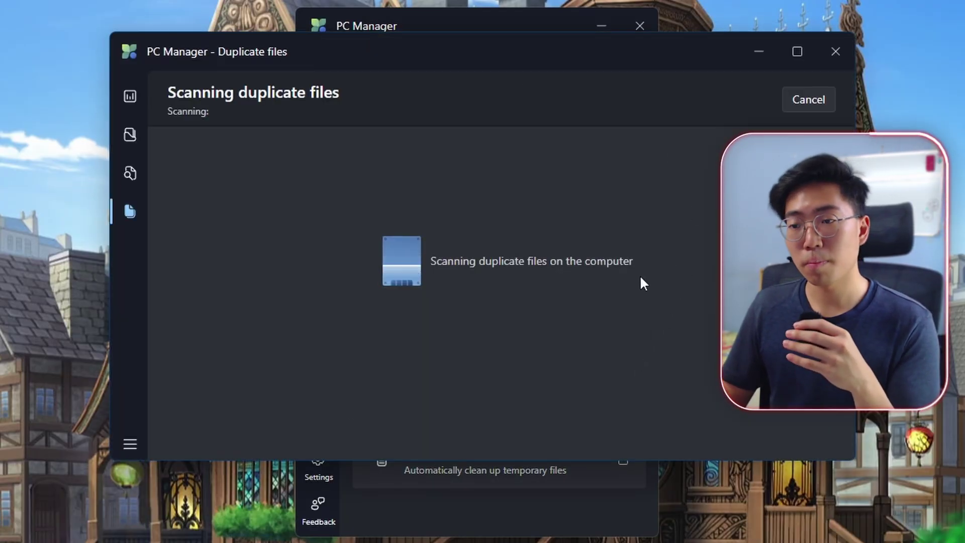